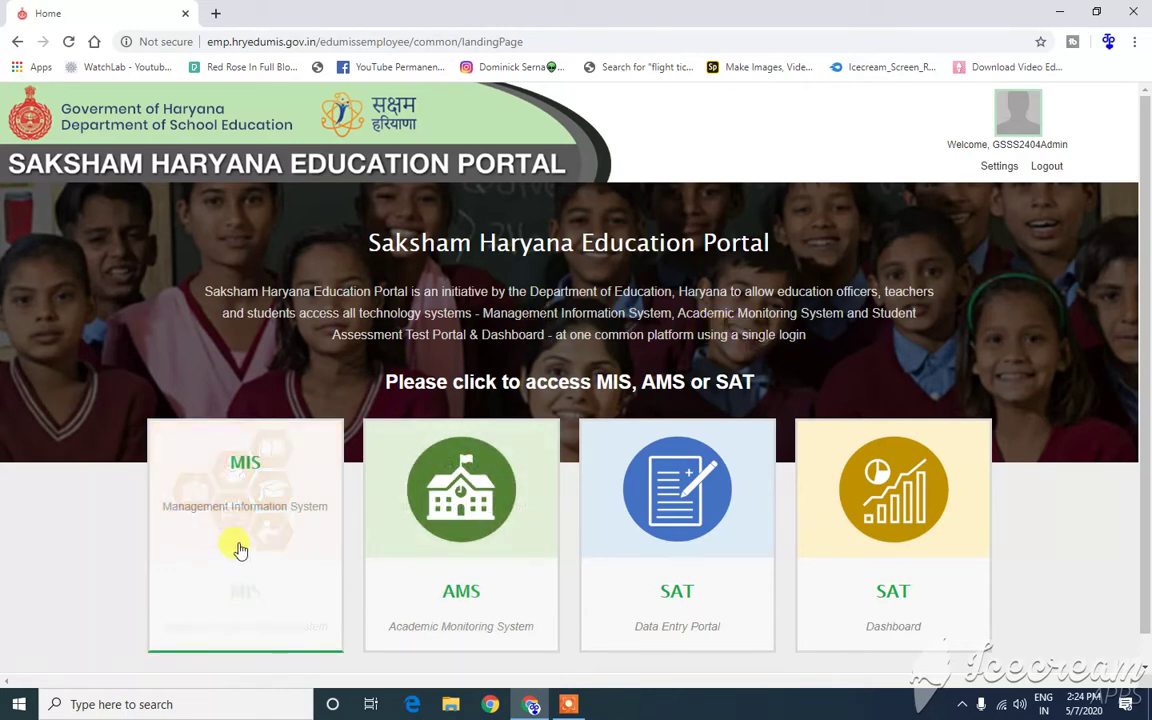
# Step: Enter the MIS and go to Student Admission > Transition
pyautogui.click(263, 473)
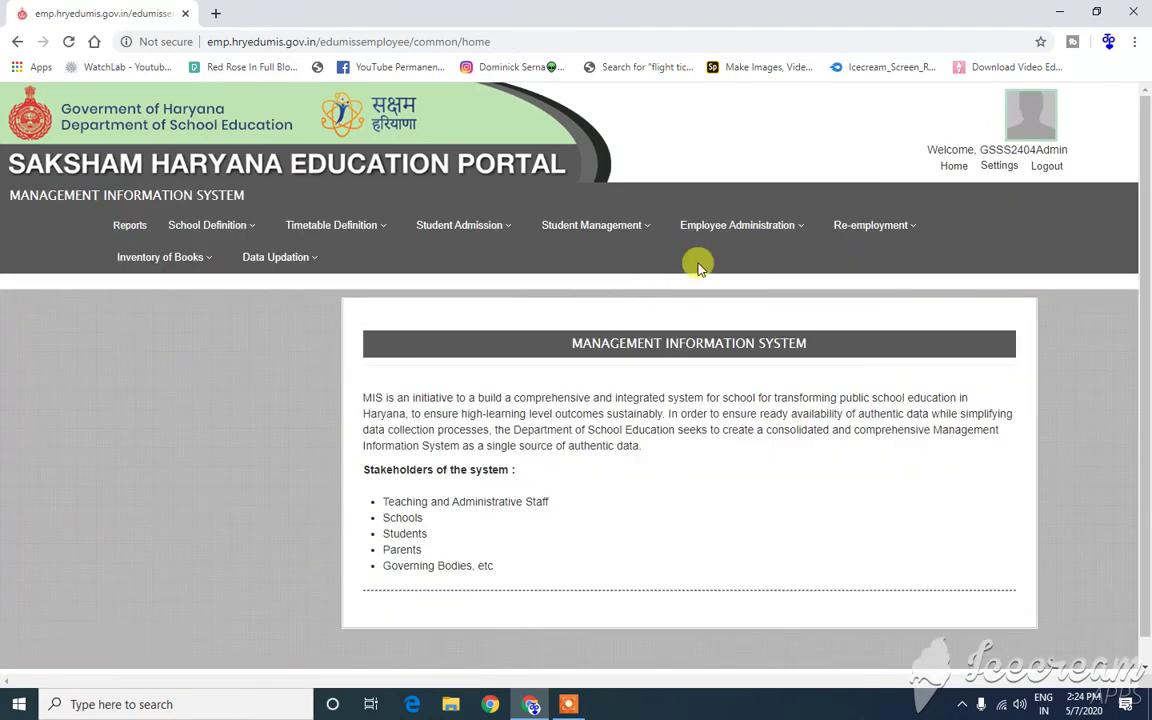
pyautogui.click(632, 229)
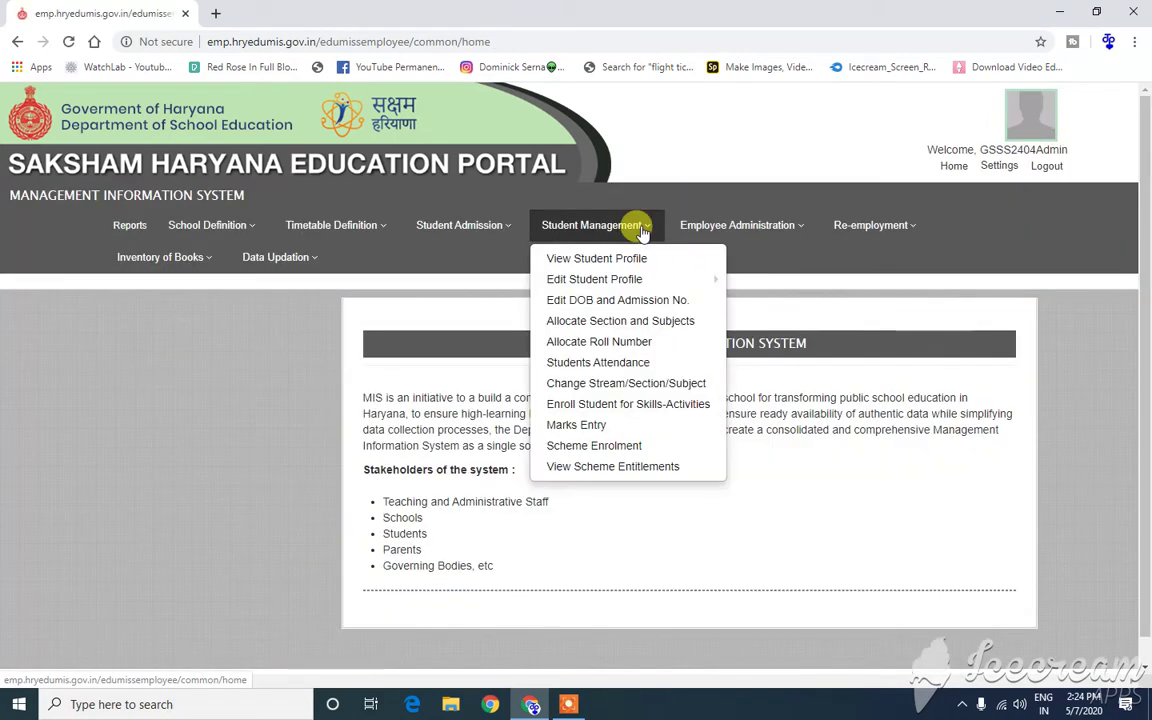
pyautogui.click(432, 225)
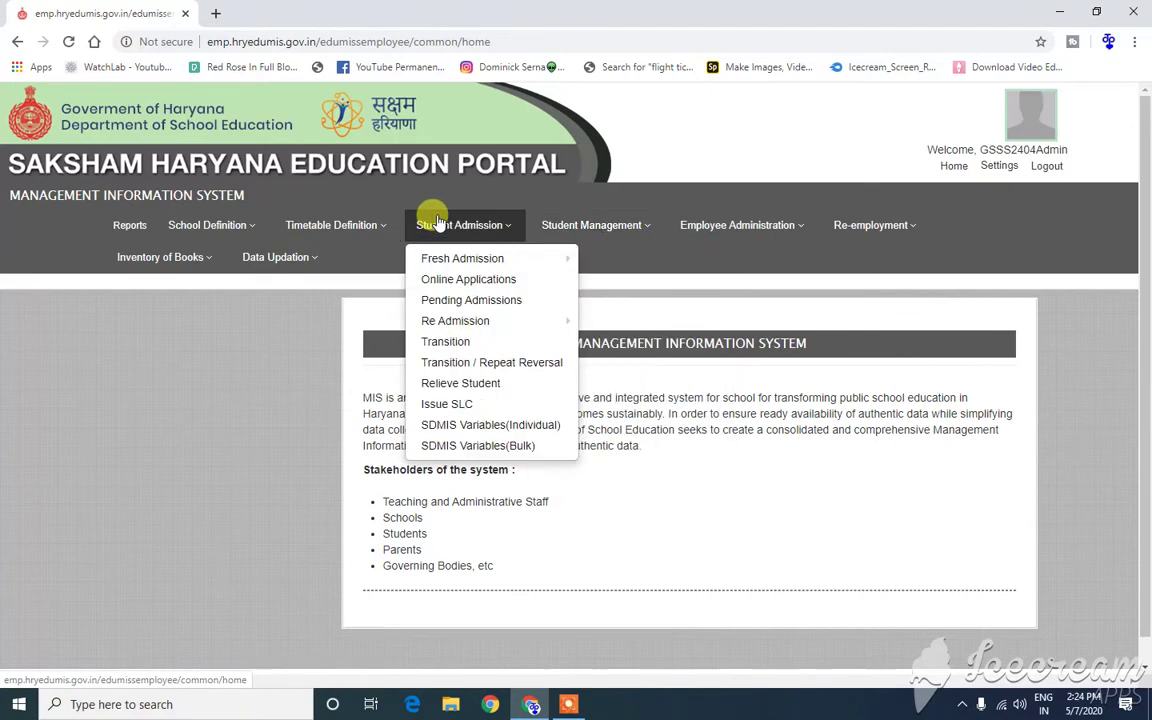
pyautogui.click(449, 346)
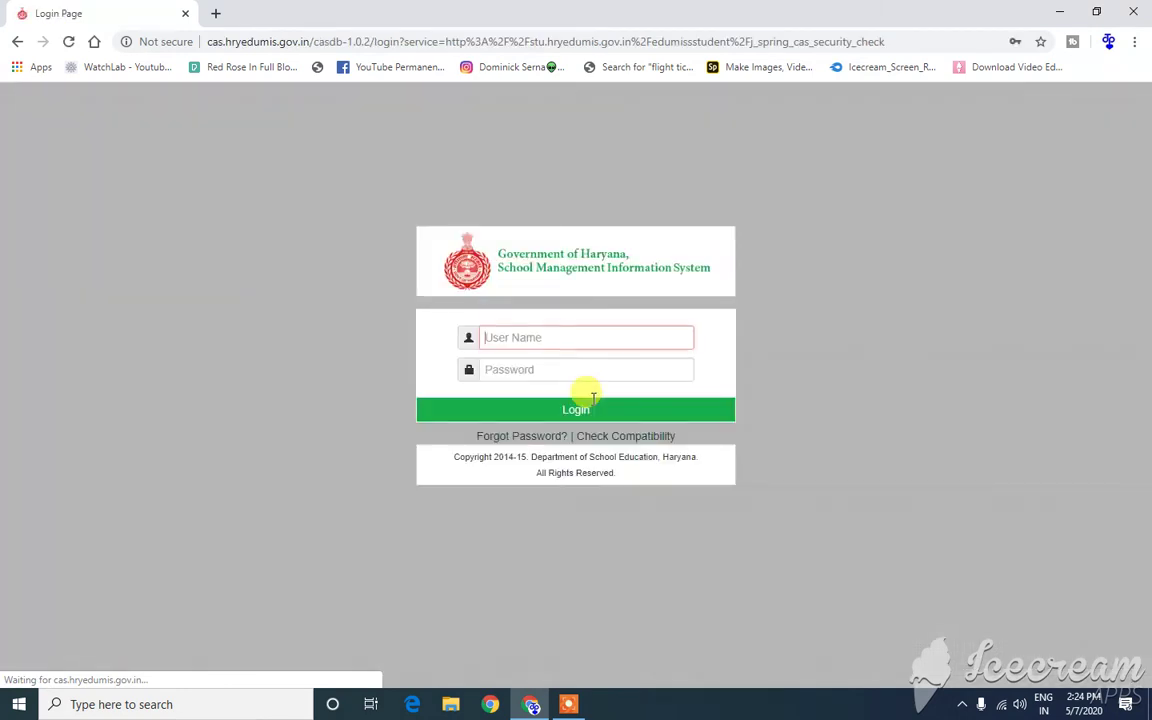
# Step: Sign back in with the saved account, accepting the concurrent-login warning
pyautogui.click(524, 340)
pyautogui.click(527, 378)
pyautogui.click(535, 409)
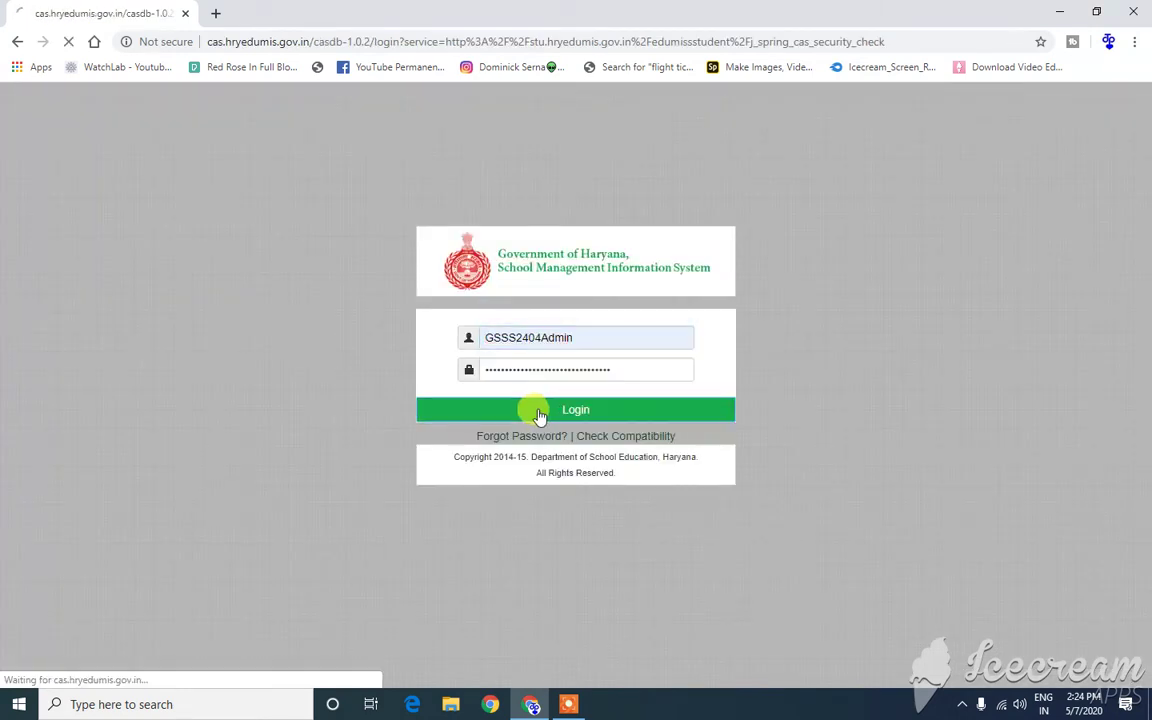
pyautogui.click(335, 284)
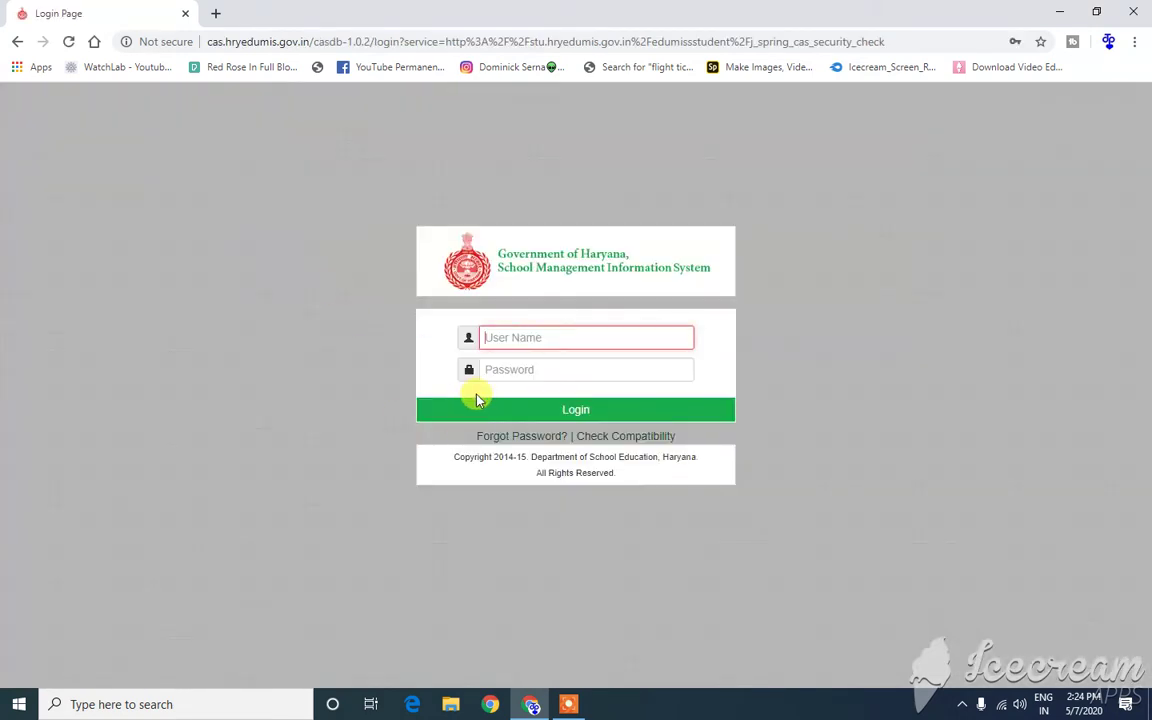
pyautogui.click(519, 336)
pyautogui.click(514, 384)
pyautogui.click(514, 411)
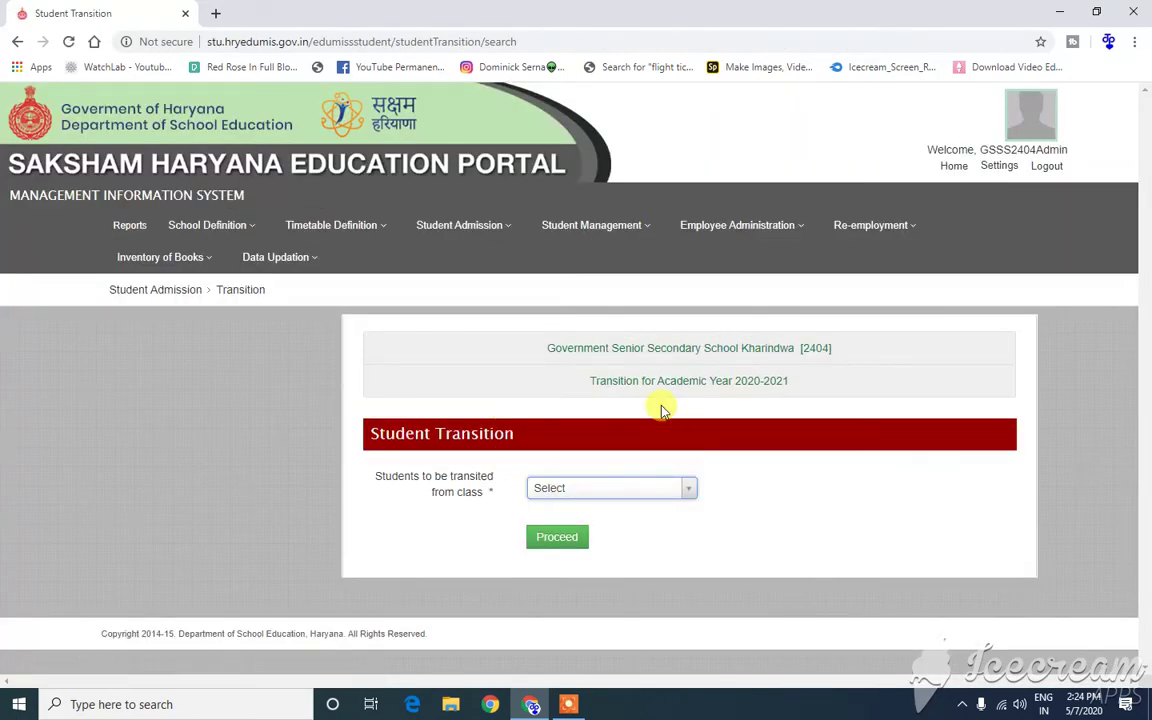
# Step: Search View Student Profile by the student's SRN to list their Tenth-class record
pyautogui.click(510, 222)
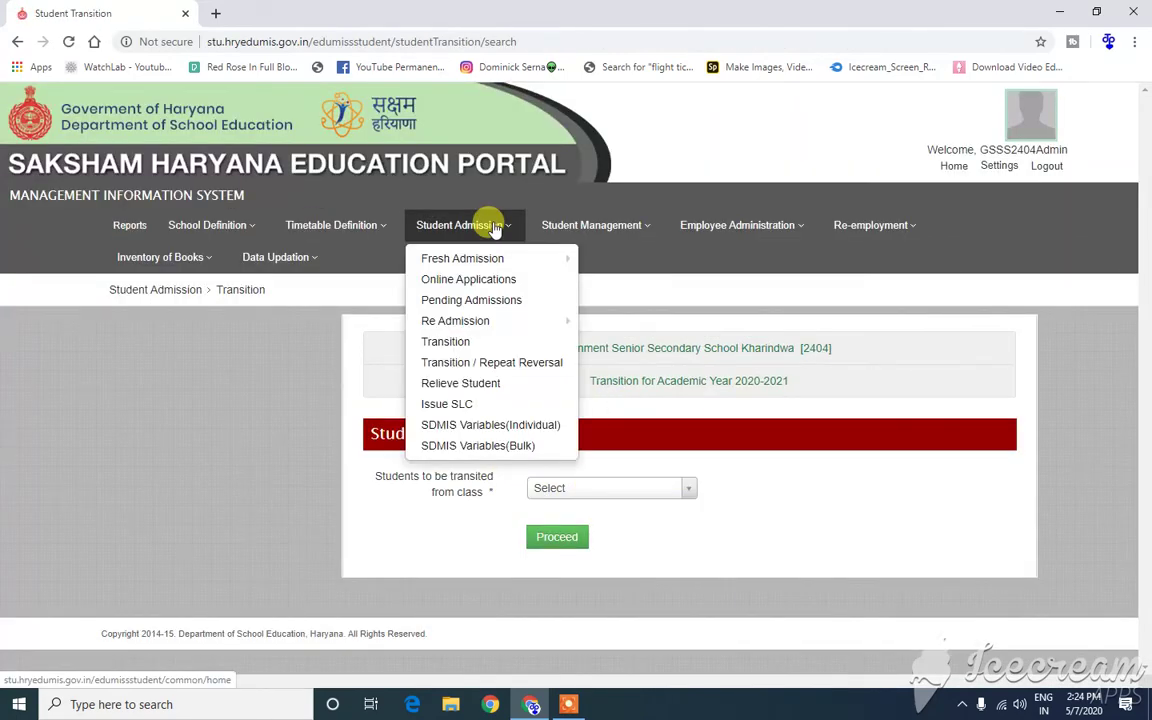
pyautogui.click(640, 225)
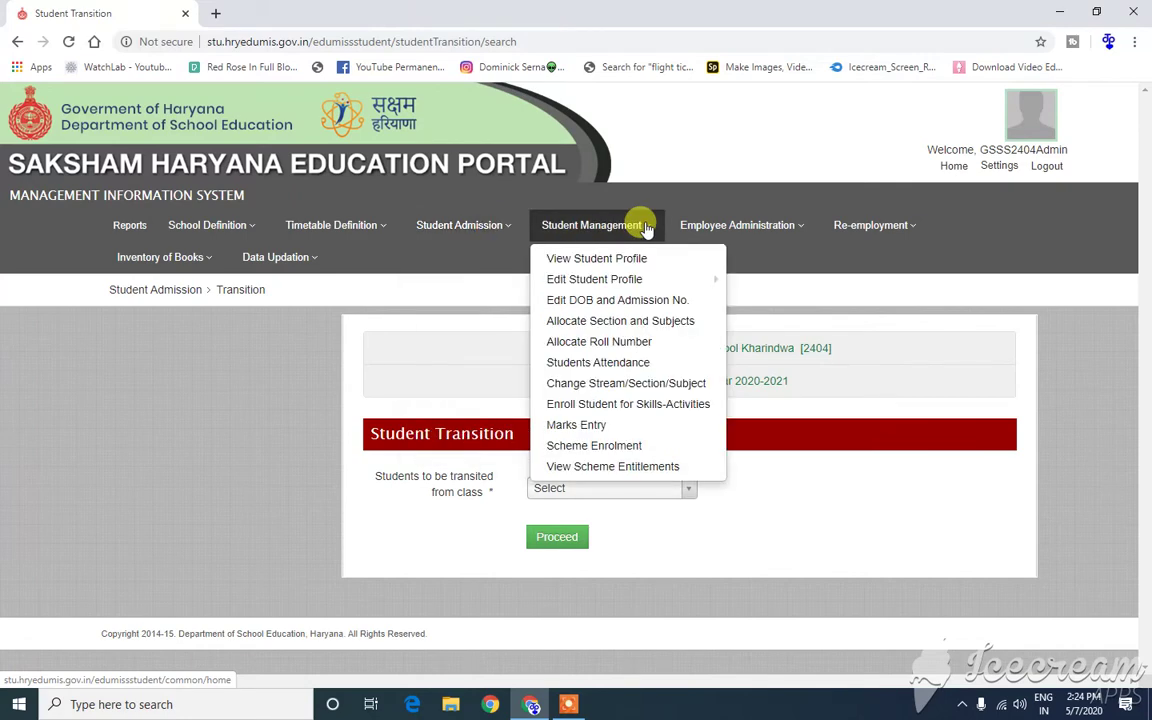
pyautogui.click(600, 260)
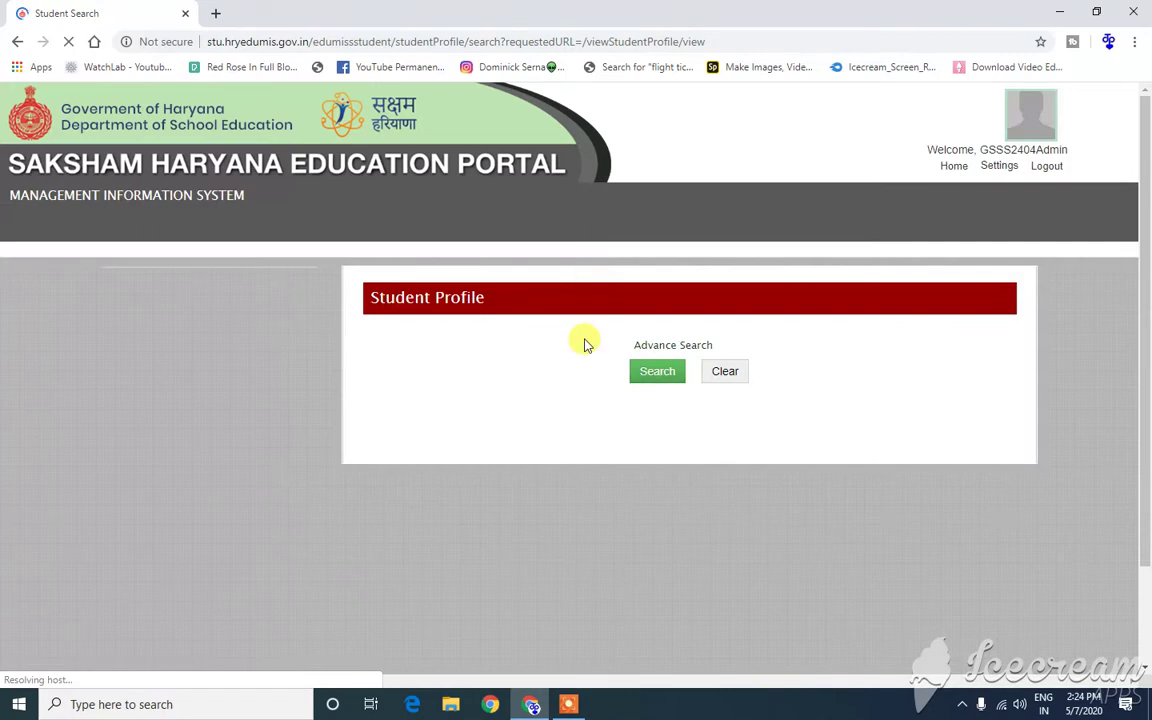
pyautogui.click(565, 393)
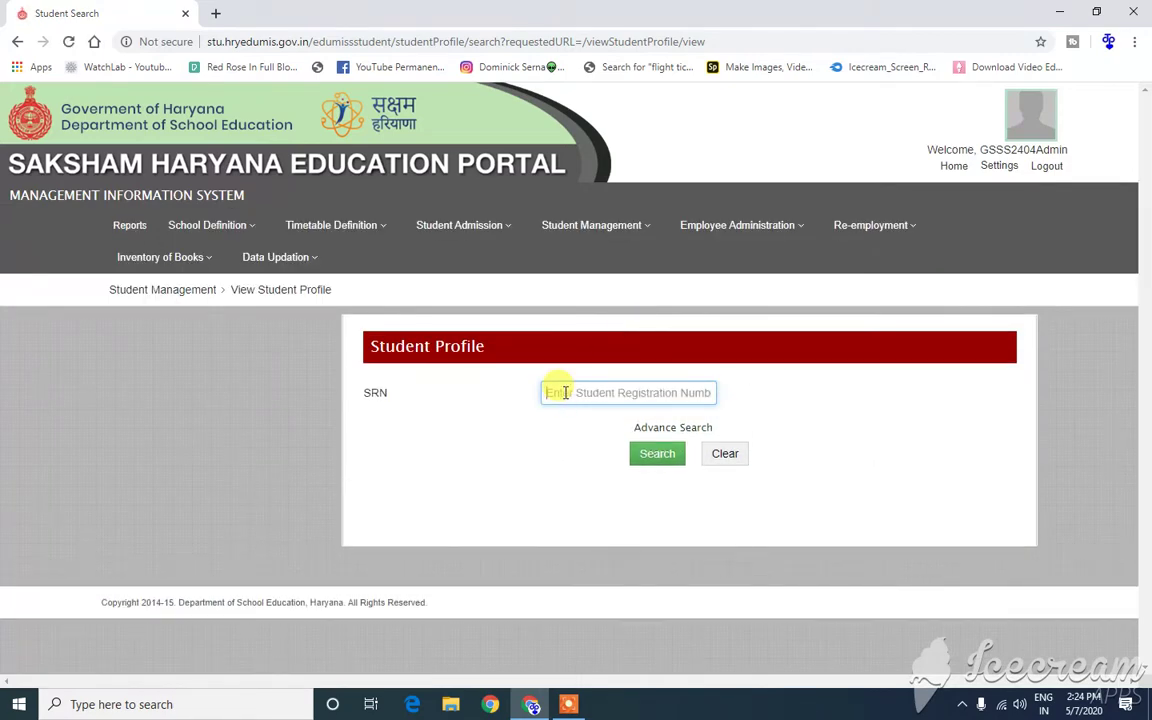
pyautogui.write('1400100')
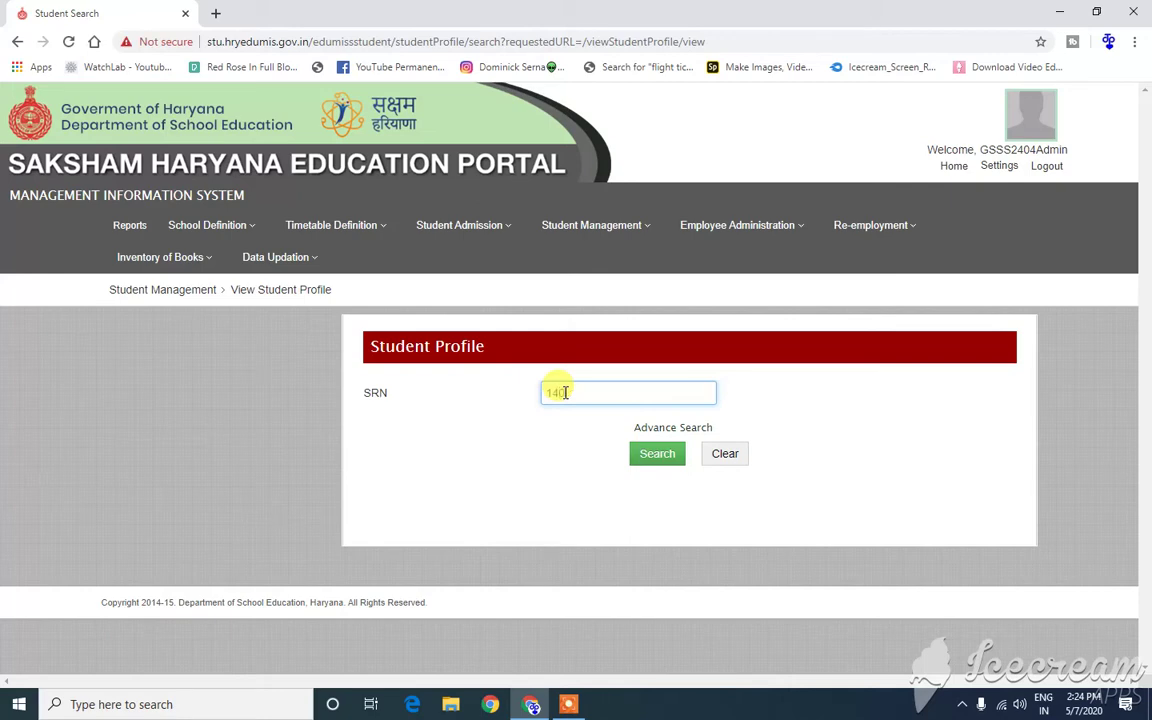
pyautogui.write('291')
pyautogui.click(645, 453)
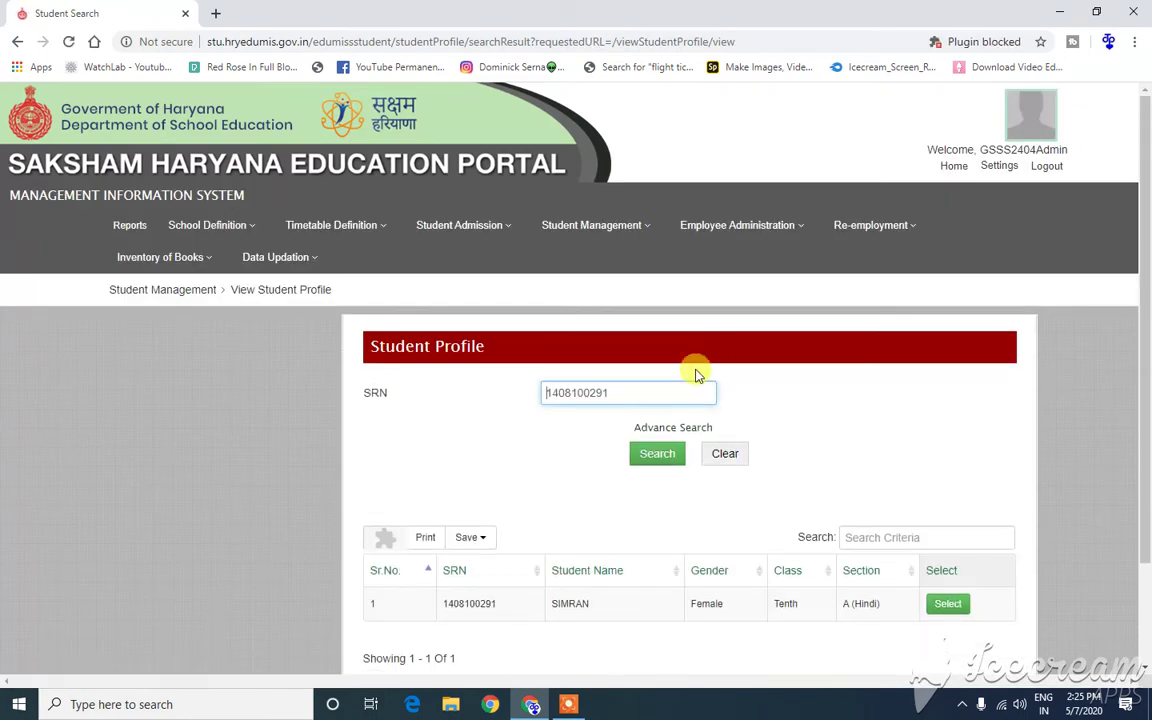
pyautogui.scroll(-3, 586, 548)
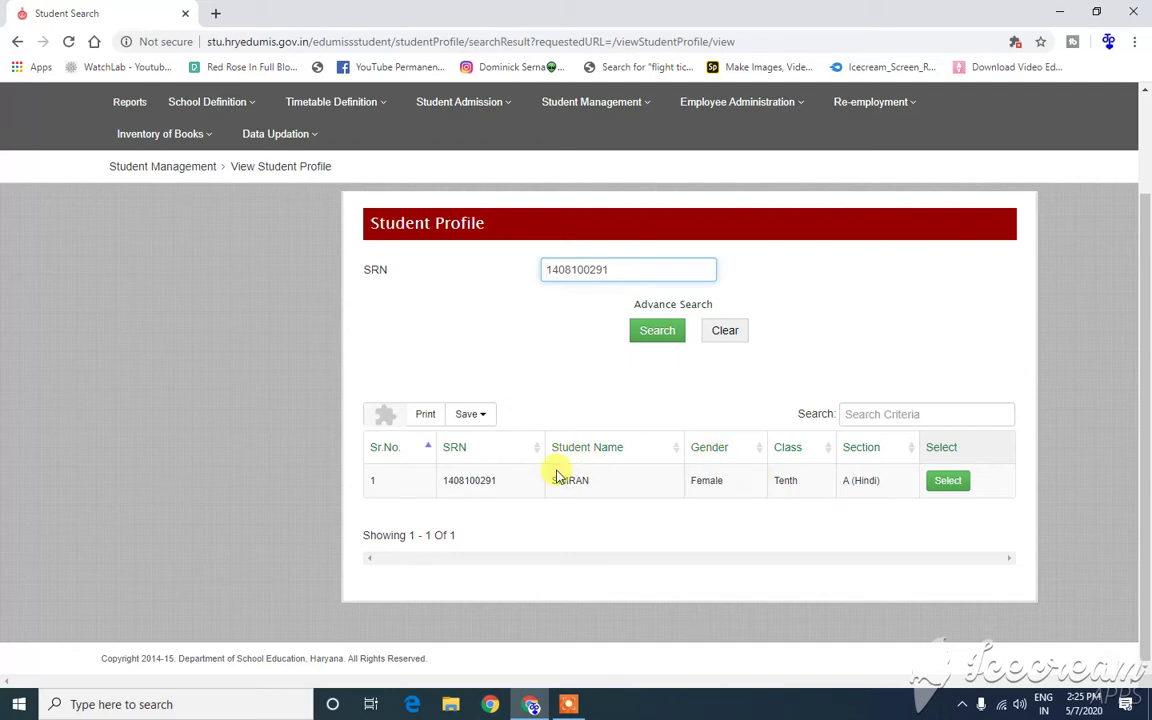
pyautogui.doubleClick(784, 480)
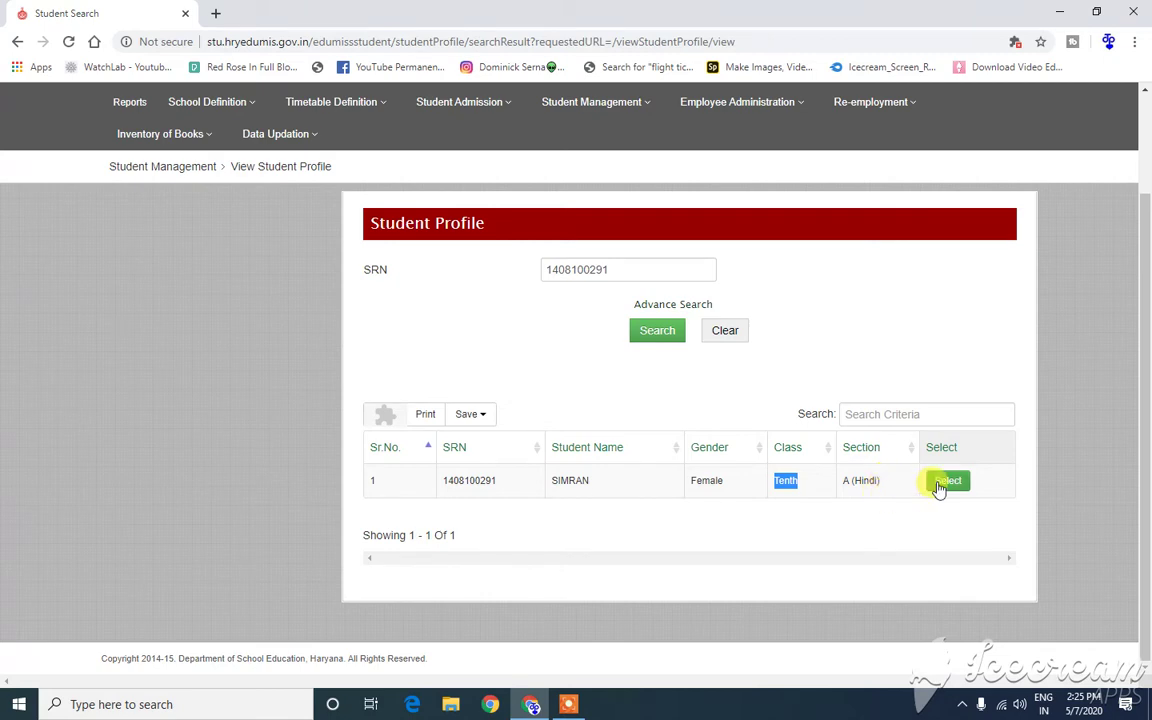
pyautogui.scroll(2, 933, 489)
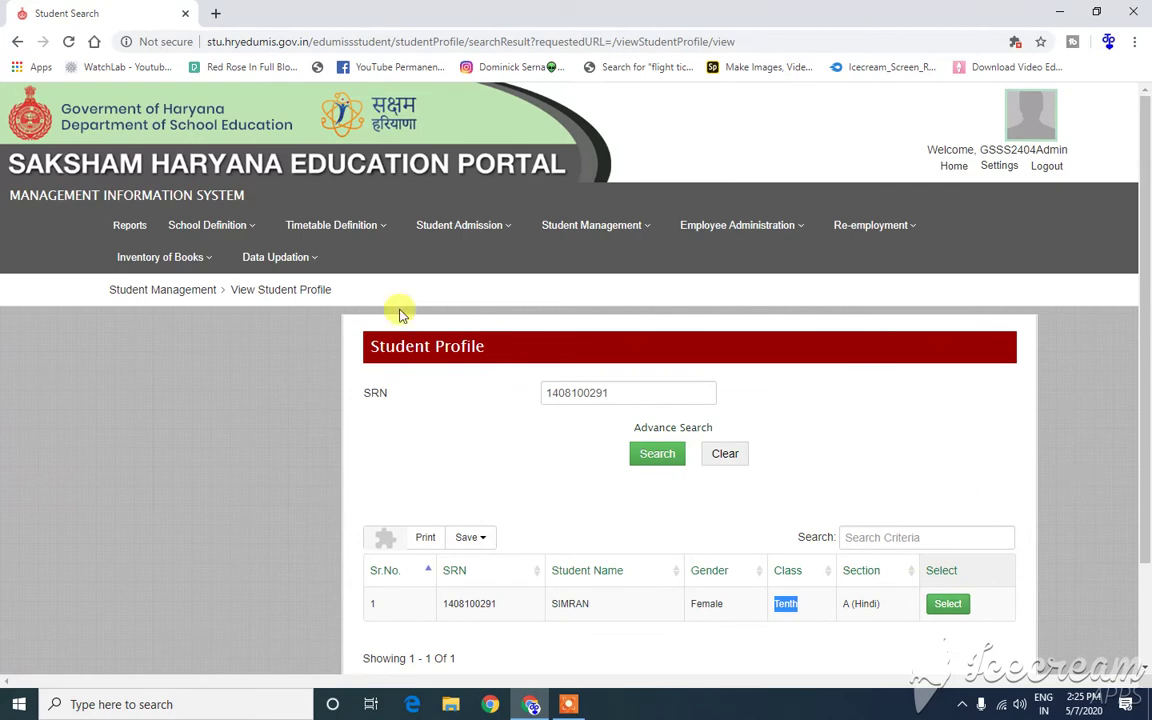
# Step: Go to Student Admission > Re Admission and bring up its Student Details section
pyautogui.click(517, 230)
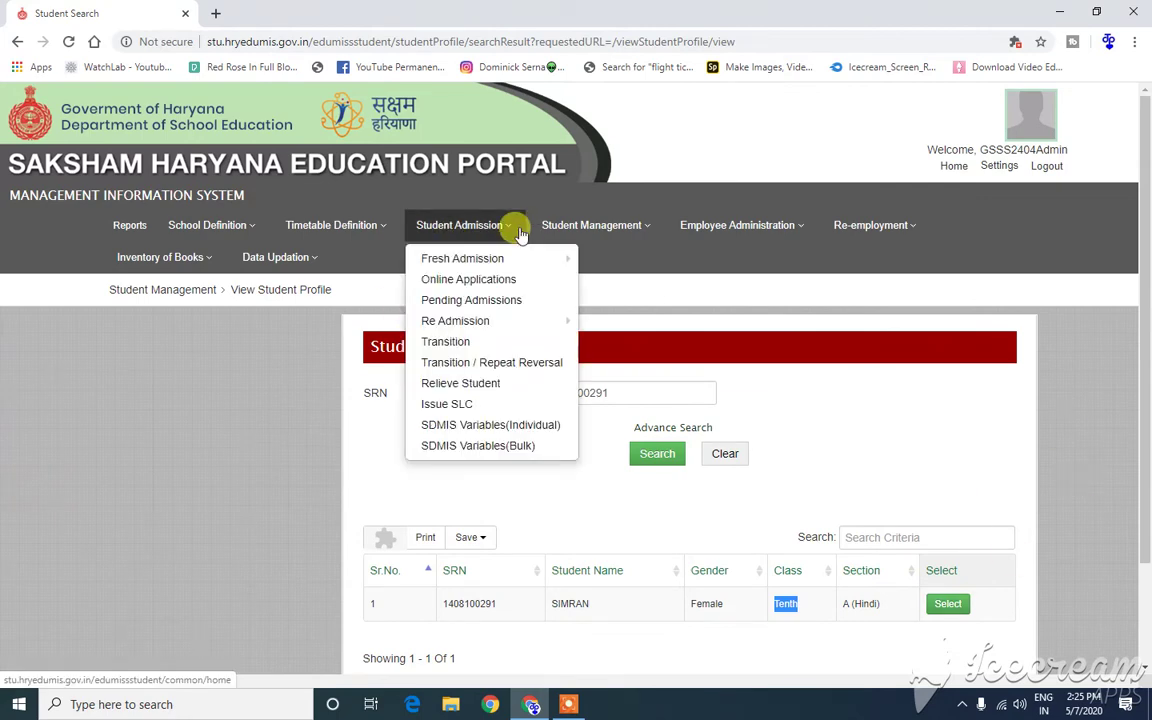
pyautogui.click(492, 328)
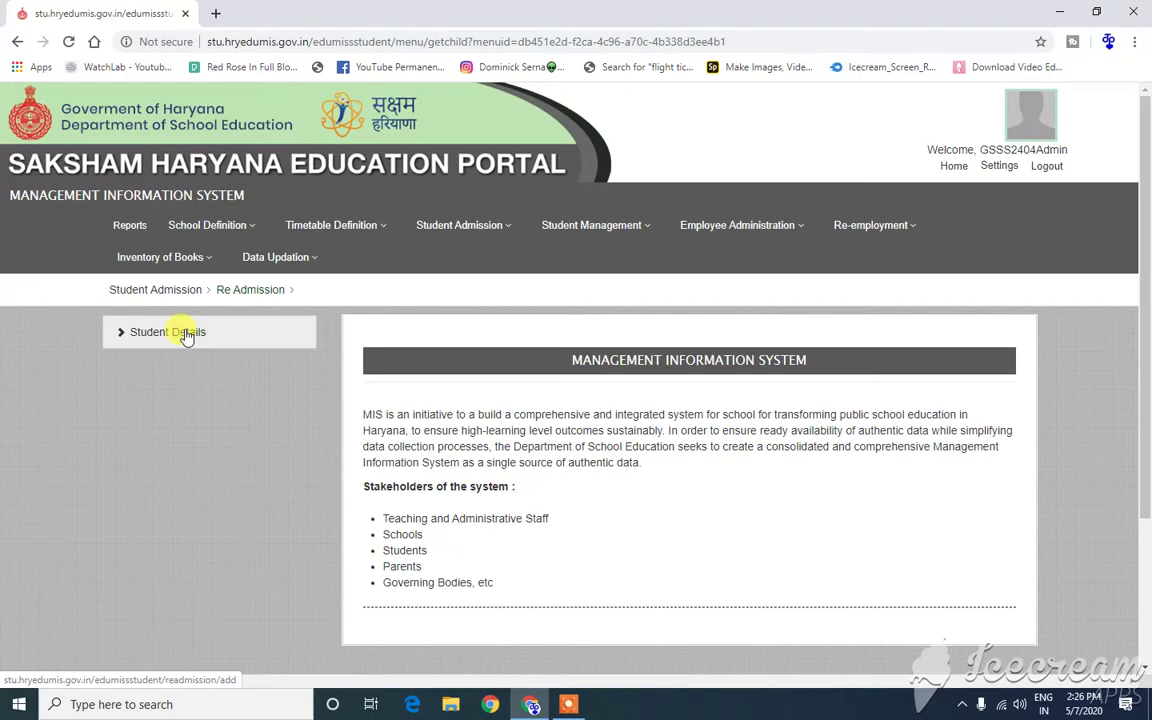
pyautogui.click(490, 225)
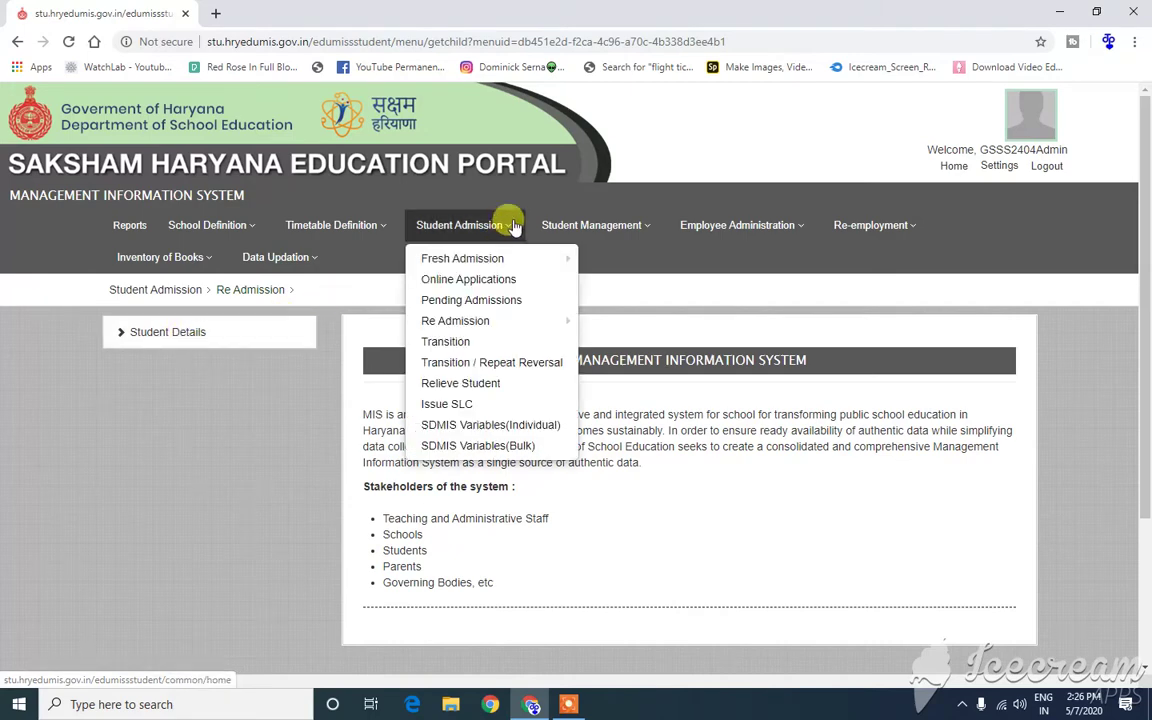
pyautogui.click(172, 331)
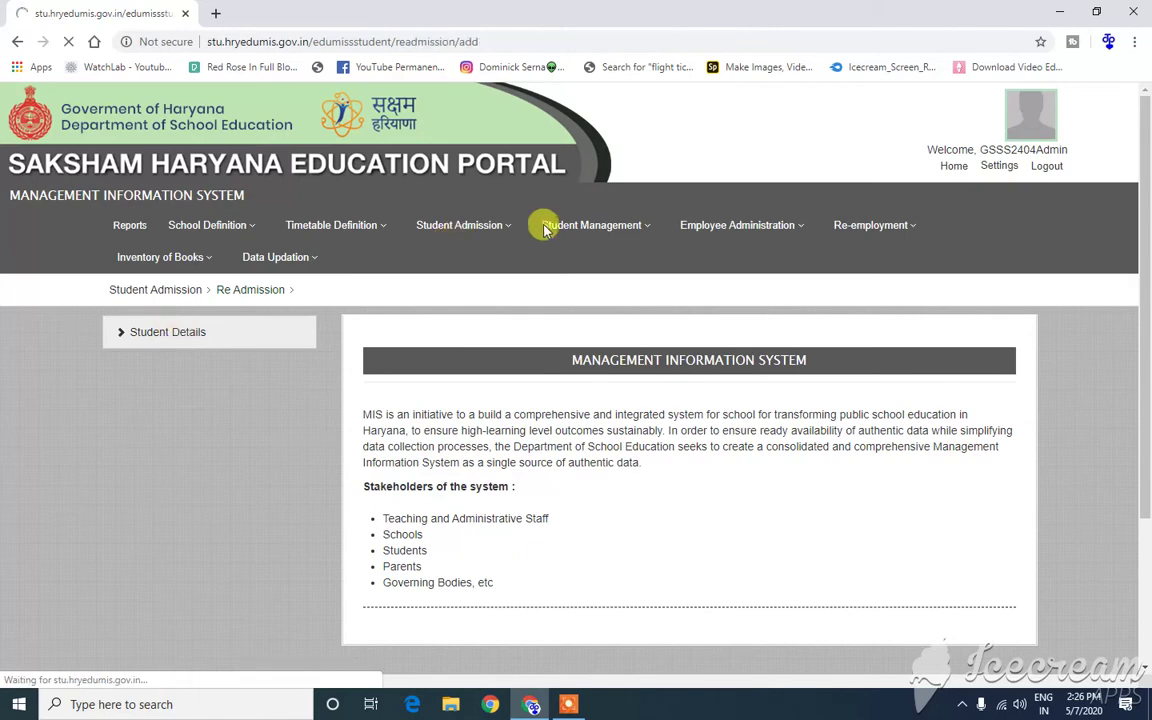
# Step: Fill the first suggested SRN and fetch the record showing photo and school code 2404
pyautogui.click(522, 477)
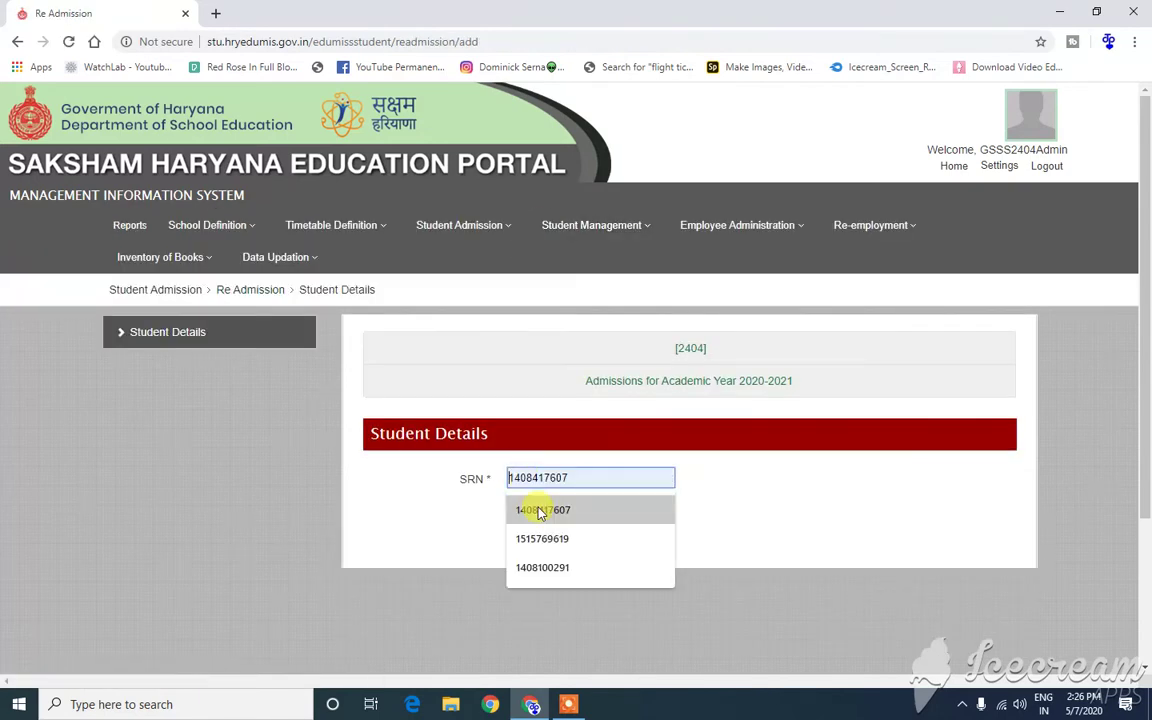
pyautogui.click(535, 506)
pyautogui.click(576, 512)
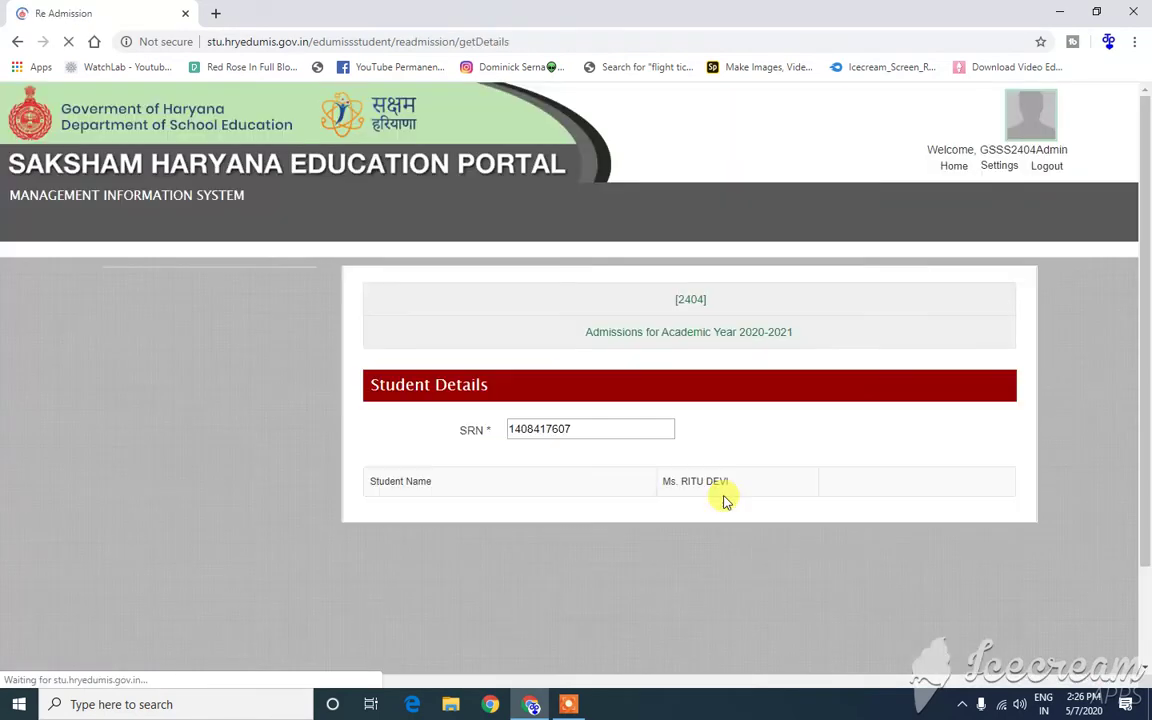
pyautogui.scroll(-1, 726, 501)
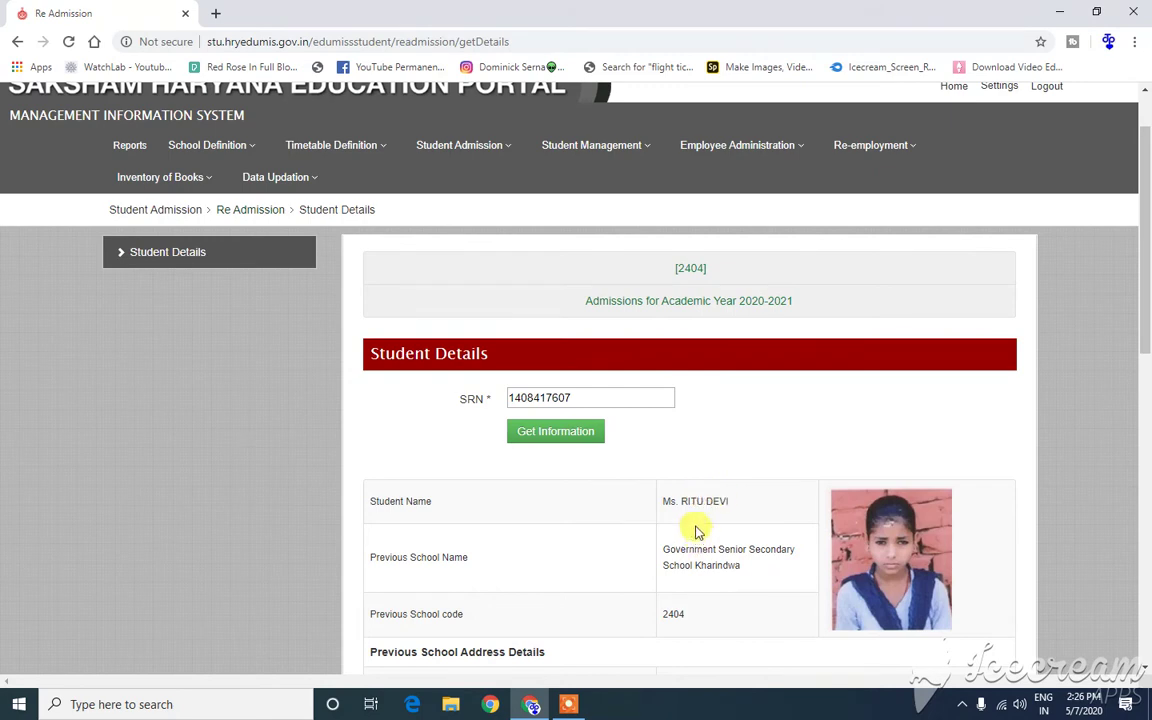
pyautogui.scroll(-2, 690, 520)
pyautogui.scroll(-3, 612, 377)
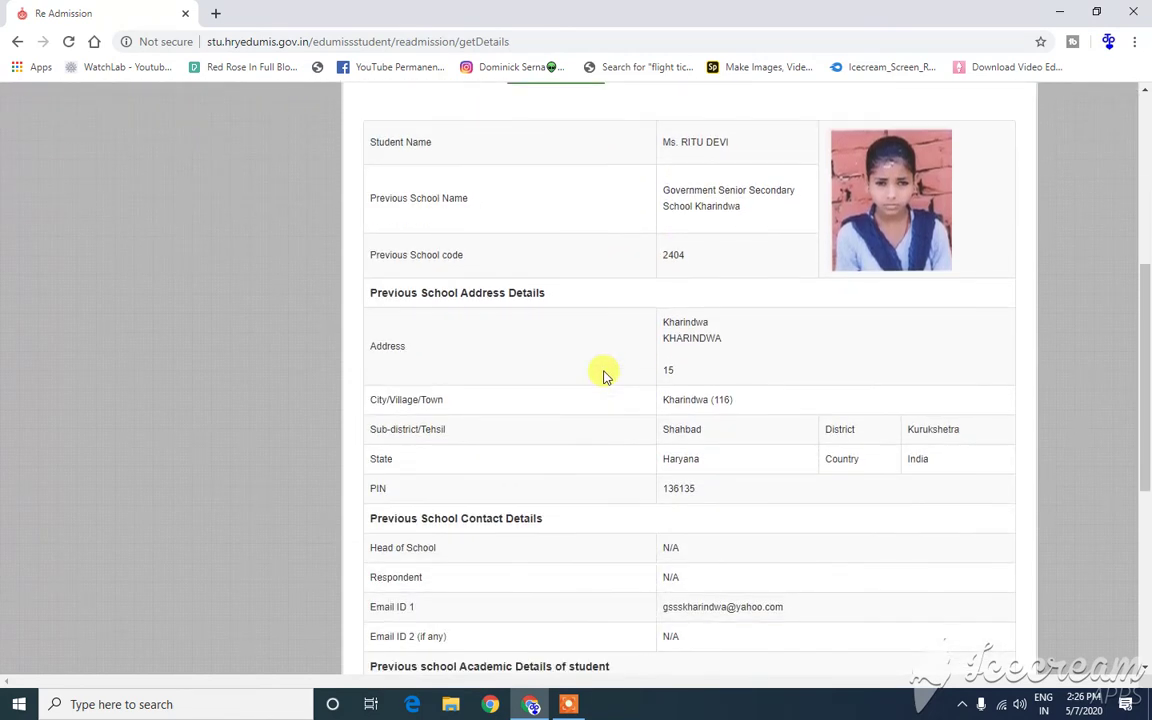
pyautogui.scroll(-1, 770, 535)
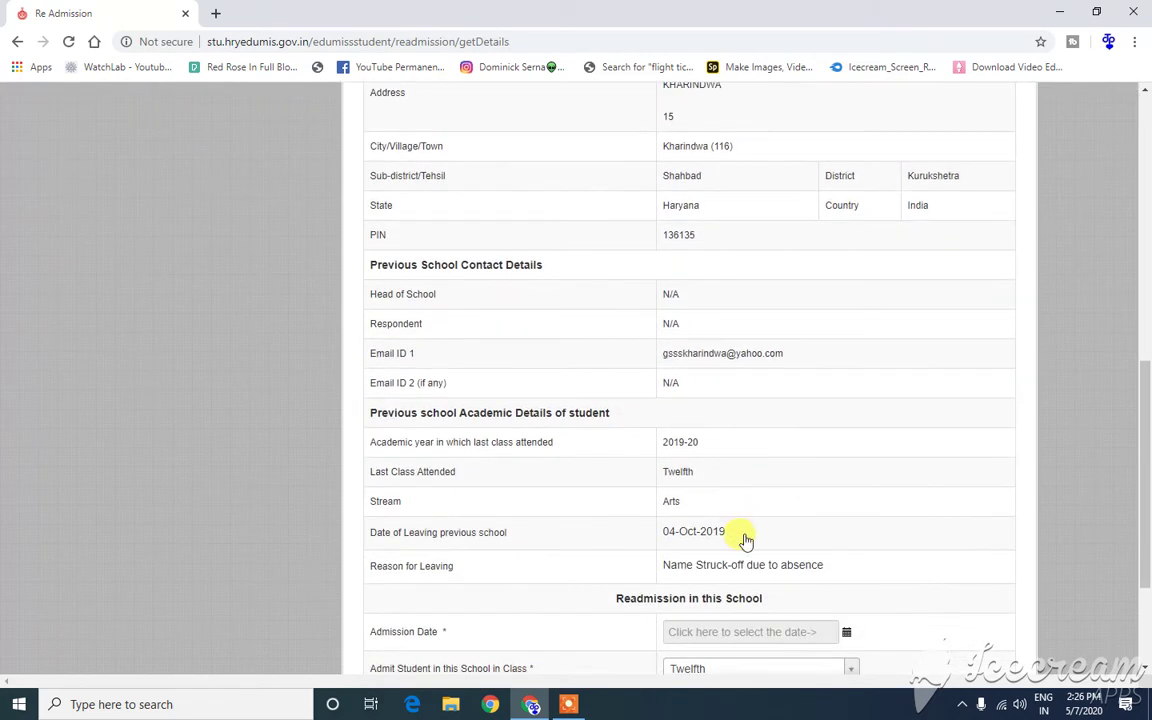
pyautogui.scroll(3, 743, 532)
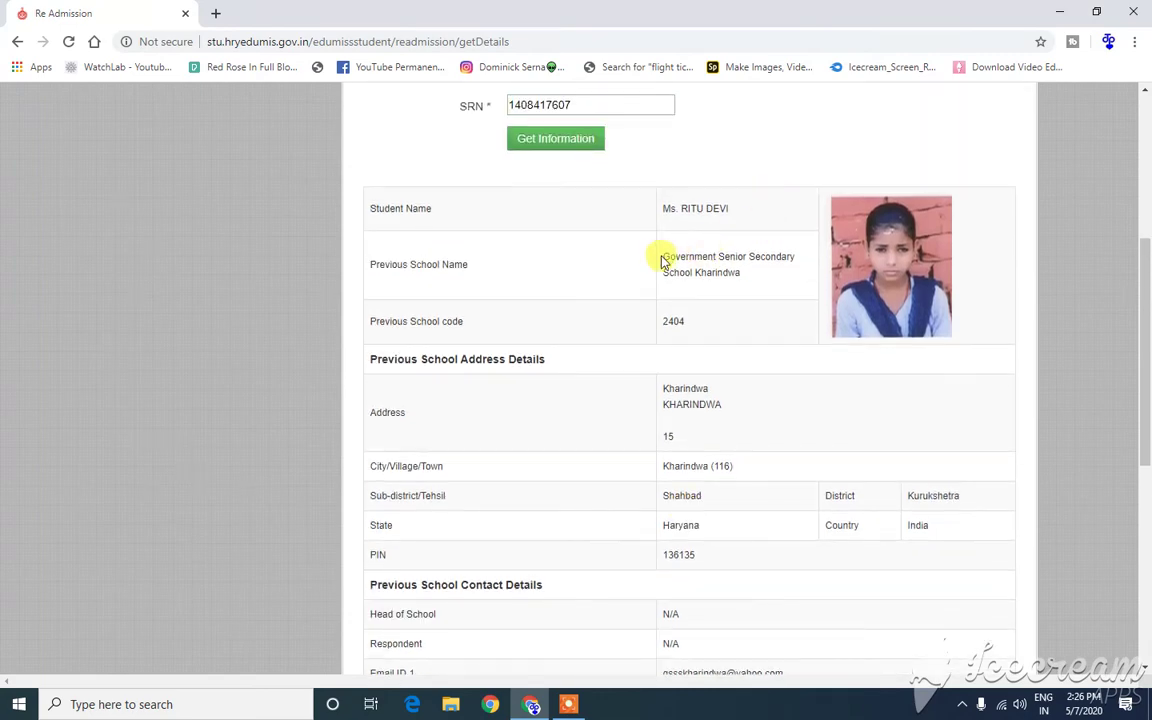
pyautogui.moveTo(663, 257); pyautogui.dragTo(738, 278)
pyautogui.scroll(-1, 735, 275)
pyautogui.scroll(-5, 728, 272)
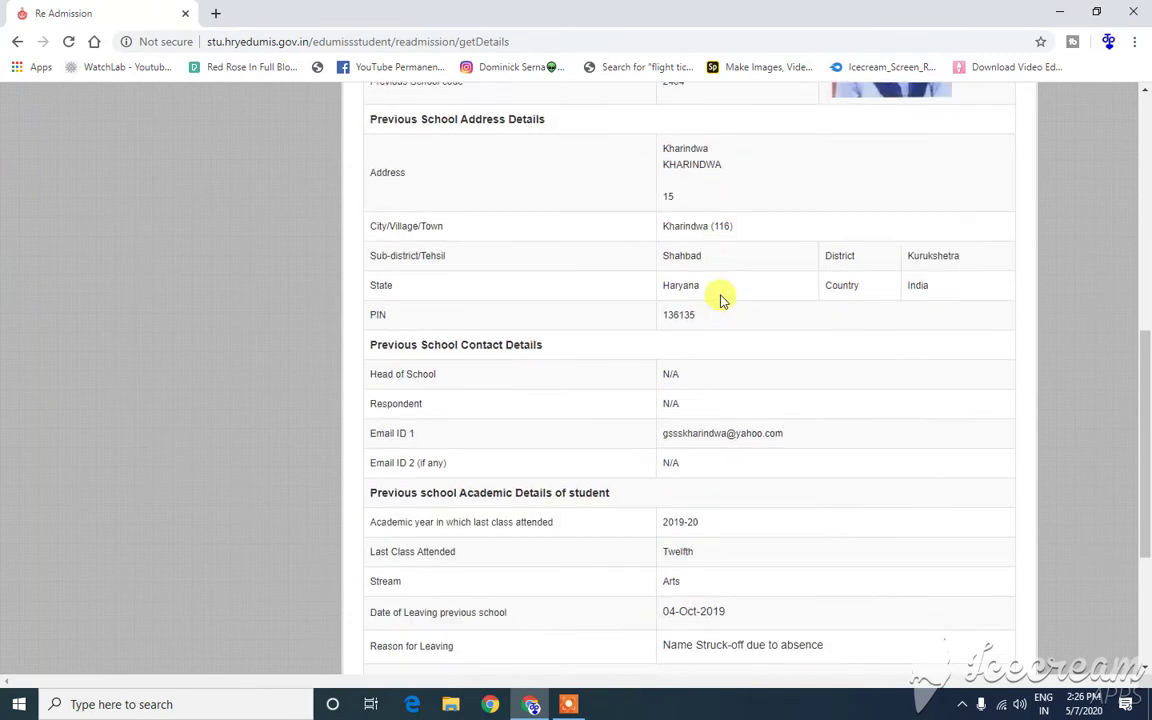
pyautogui.moveTo(405, 378); pyautogui.dragTo(481, 383)
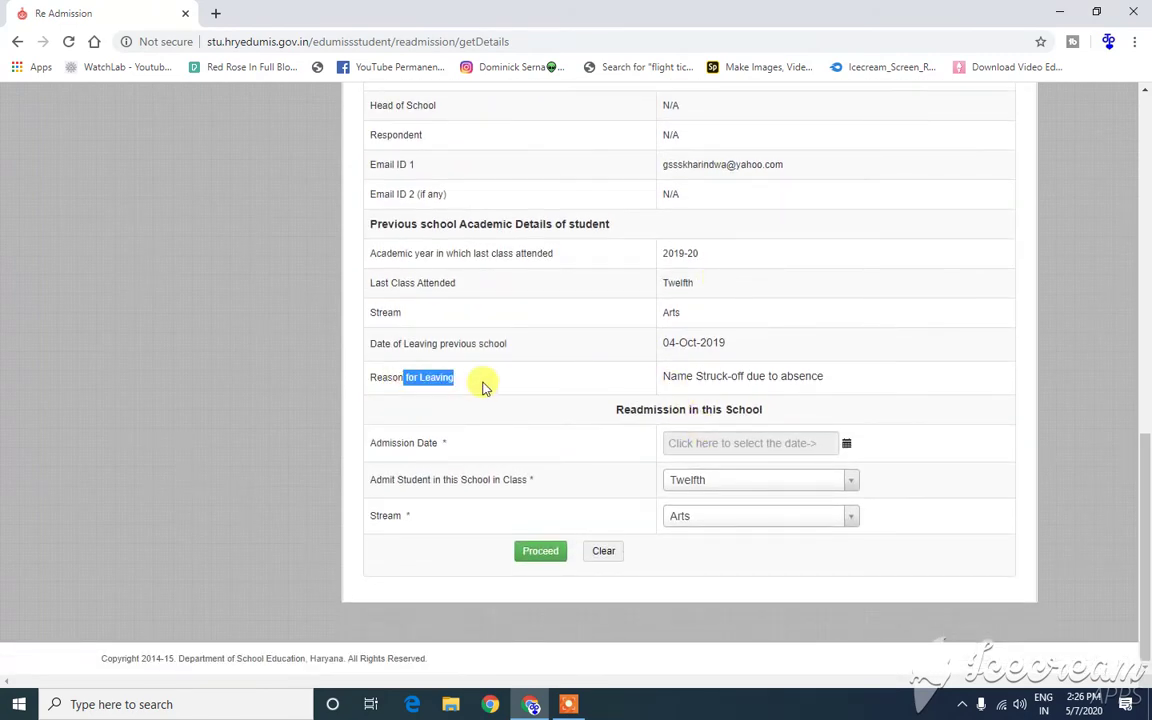
pyautogui.click(599, 393)
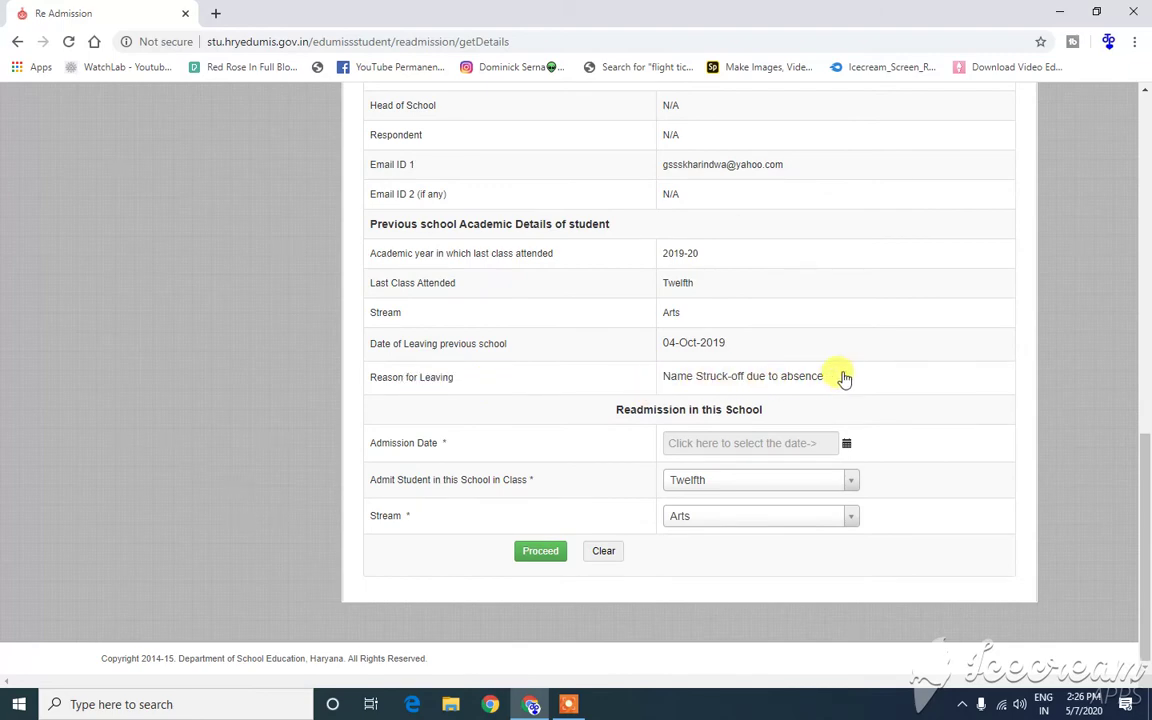
pyautogui.moveTo(846, 378); pyautogui.dragTo(645, 376)
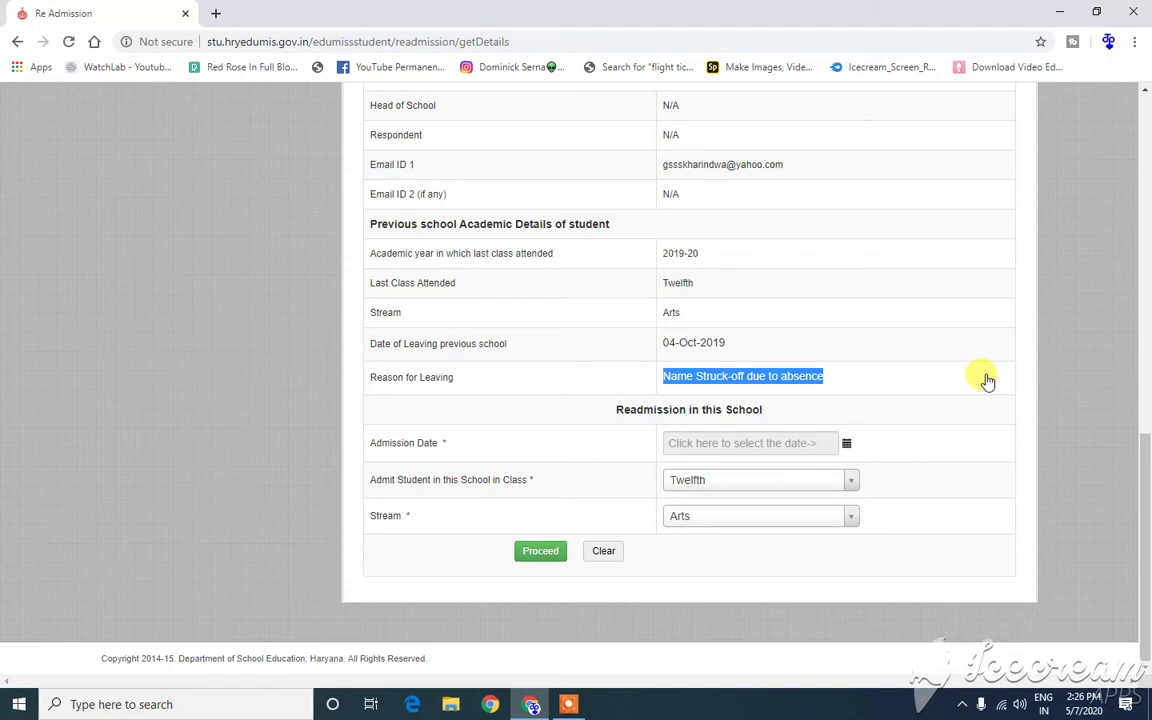
pyautogui.scroll(3, 990, 380)
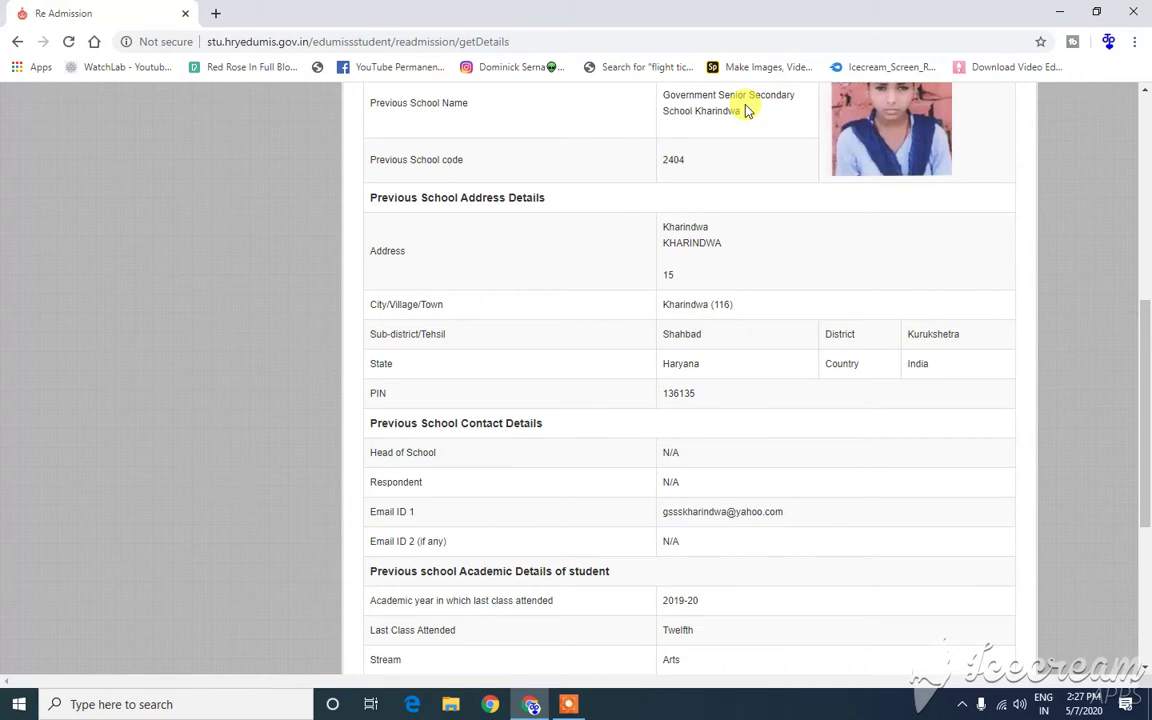
pyautogui.scroll(5, 733, 145)
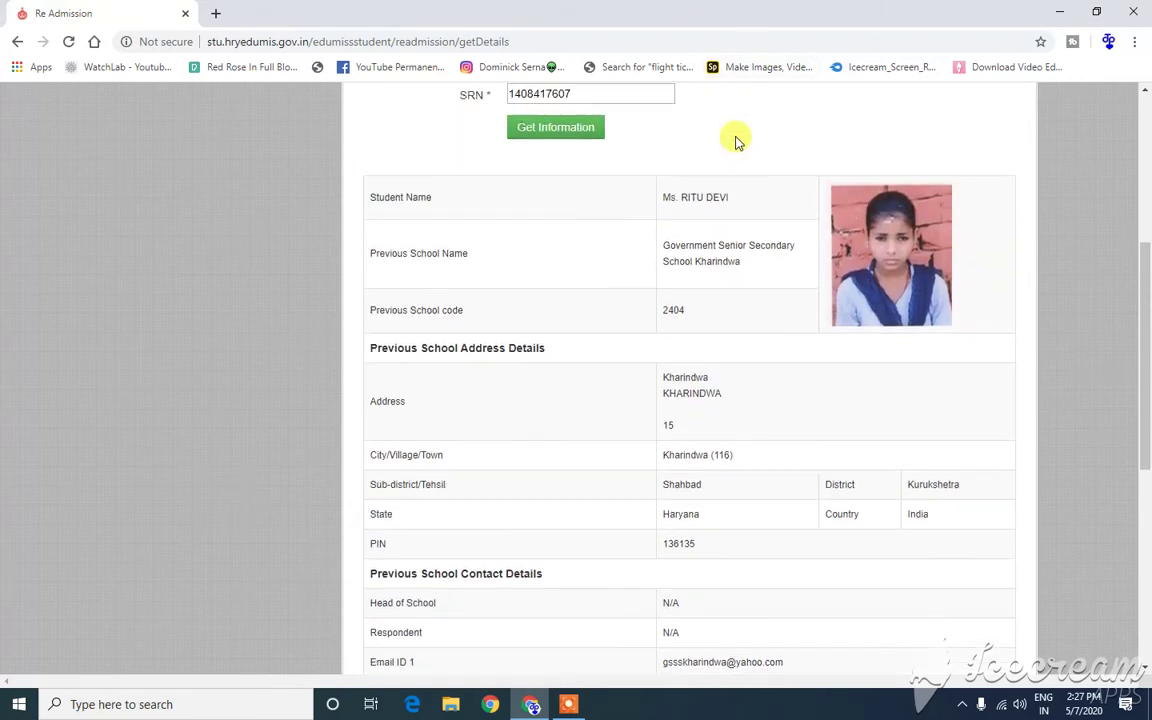
pyautogui.scroll(1, 716, 137)
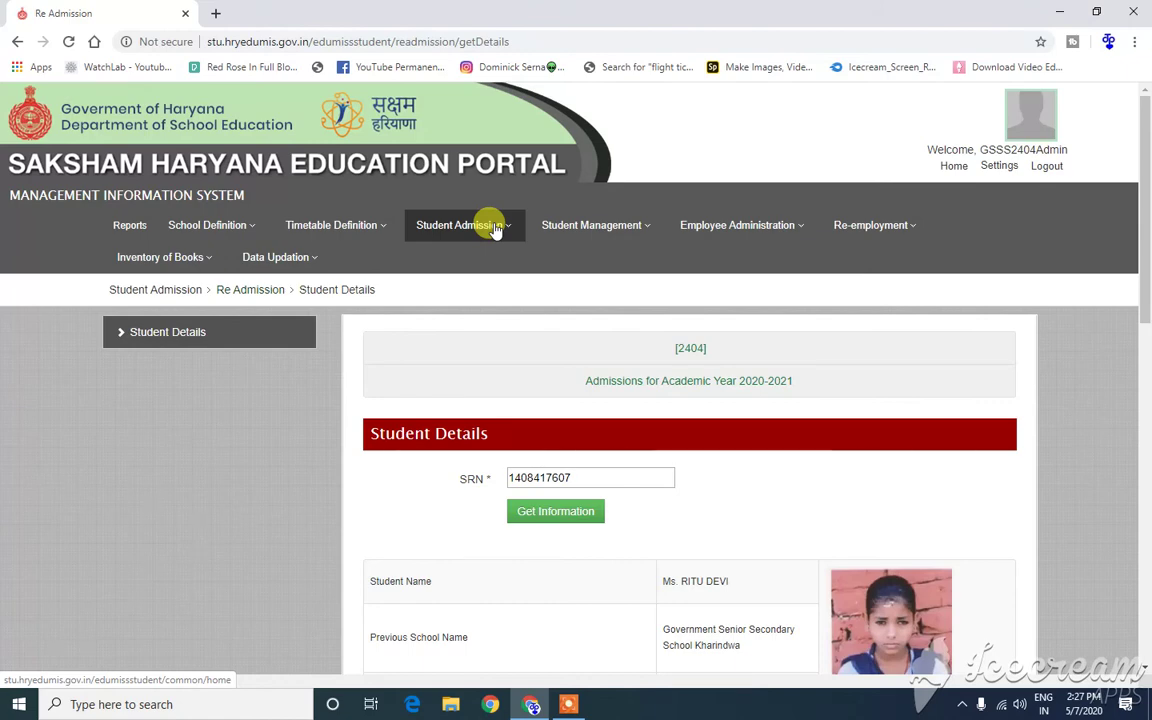
# Step: Replace the SRN with a second student's SRN and fetch their re-admission details
pyautogui.scroll(-3, 494, 234)
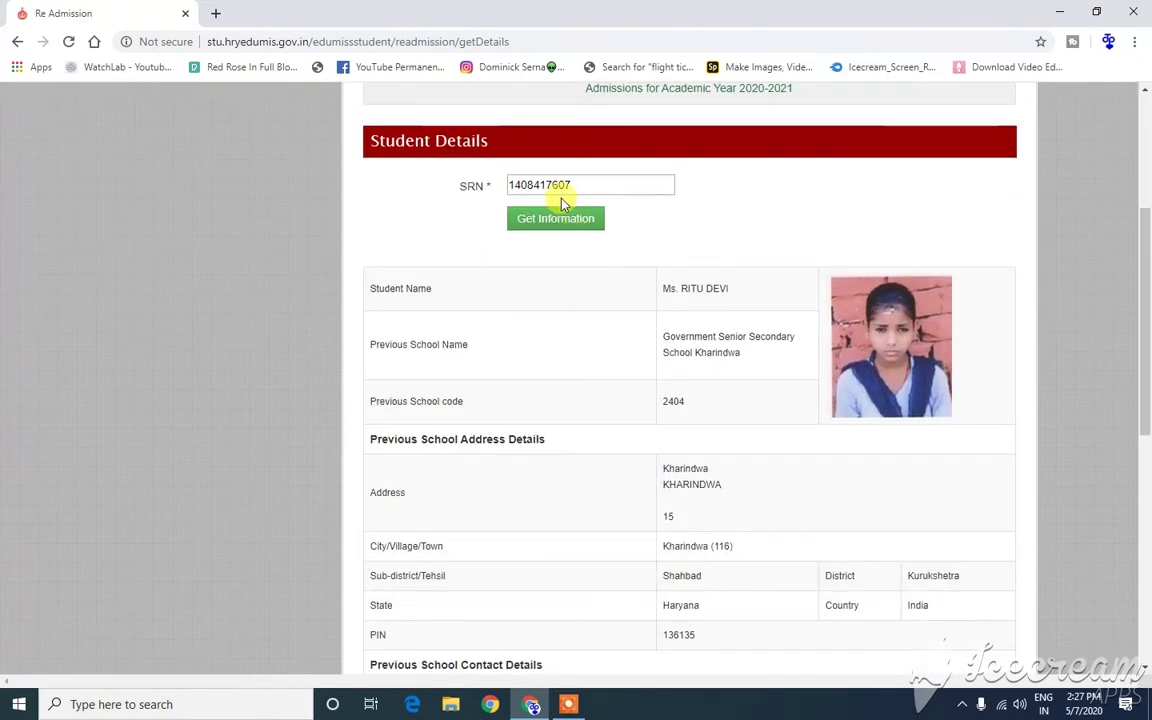
pyautogui.scroll(1, 594, 203)
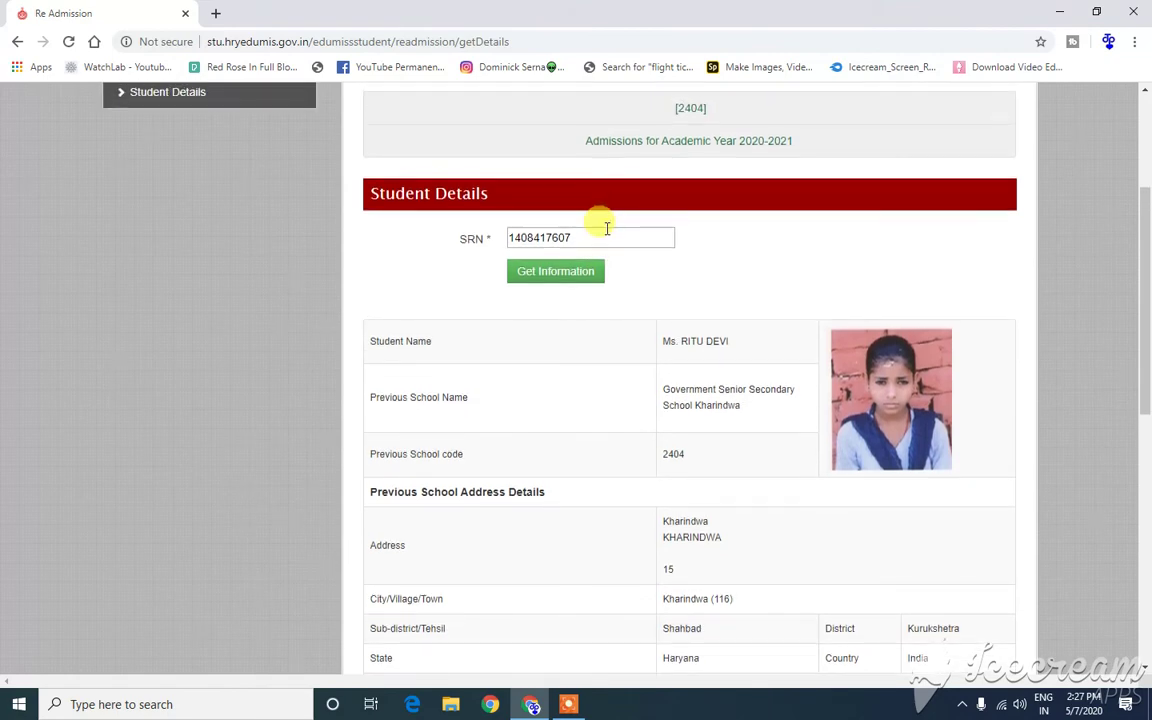
pyautogui.moveTo(597, 233); pyautogui.dragTo(486, 255)
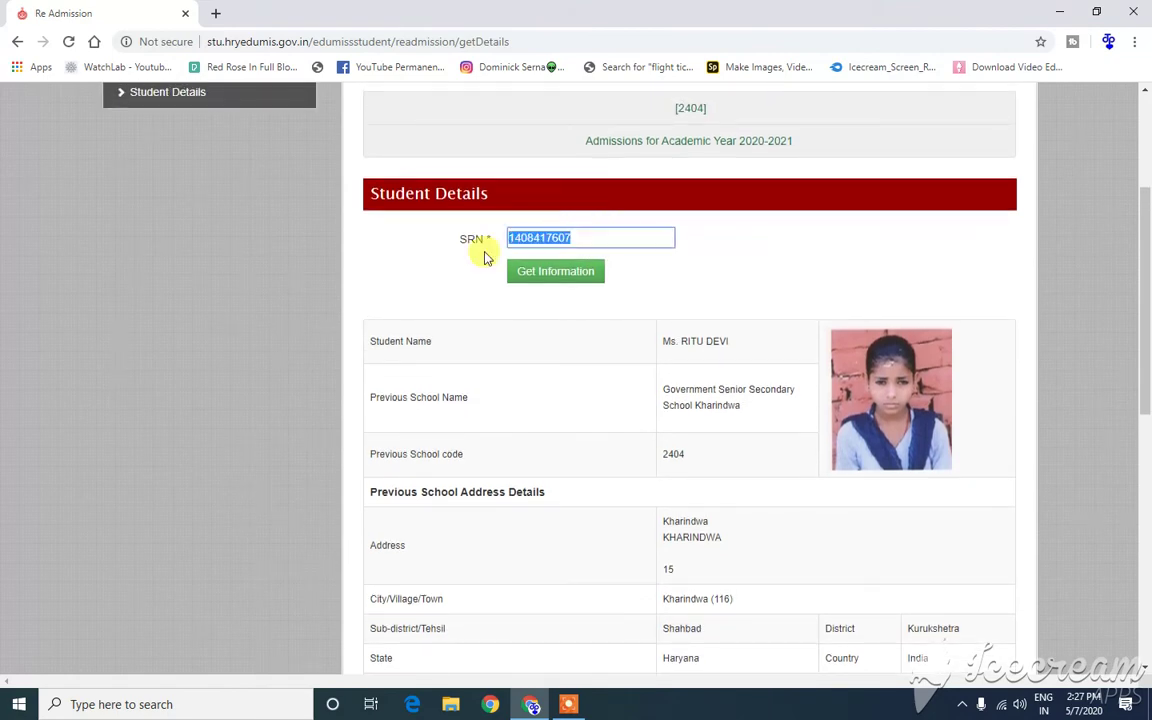
pyautogui.write('140')
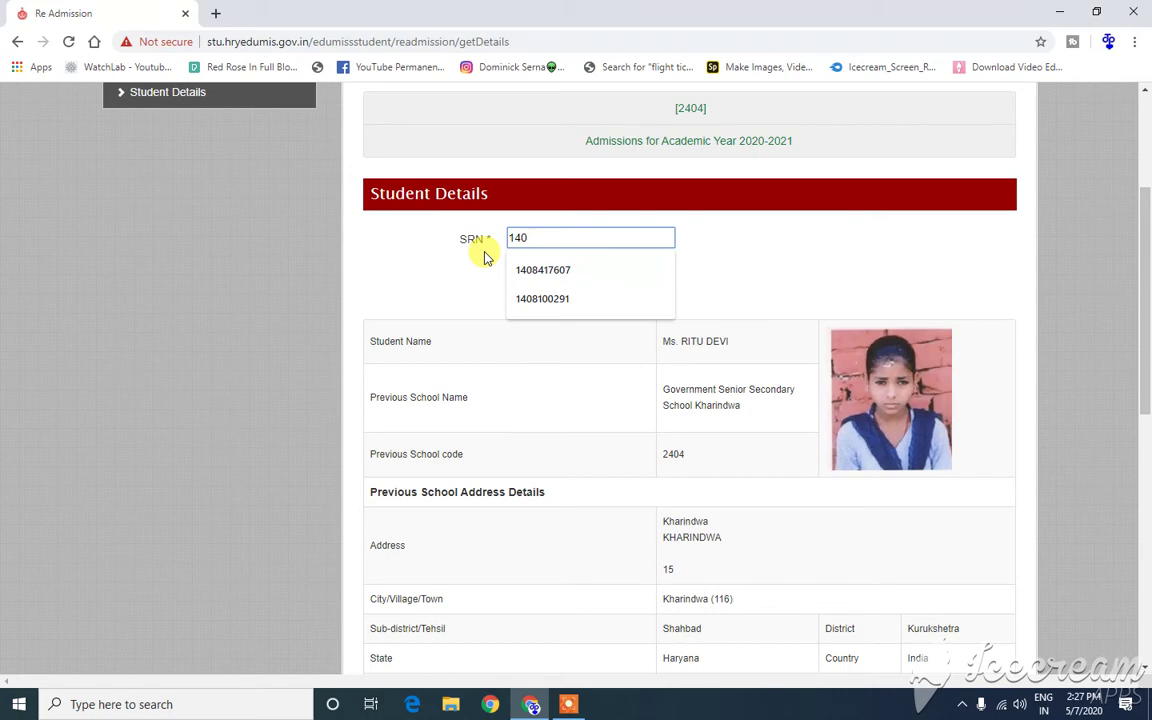
pyautogui.write('8100291')
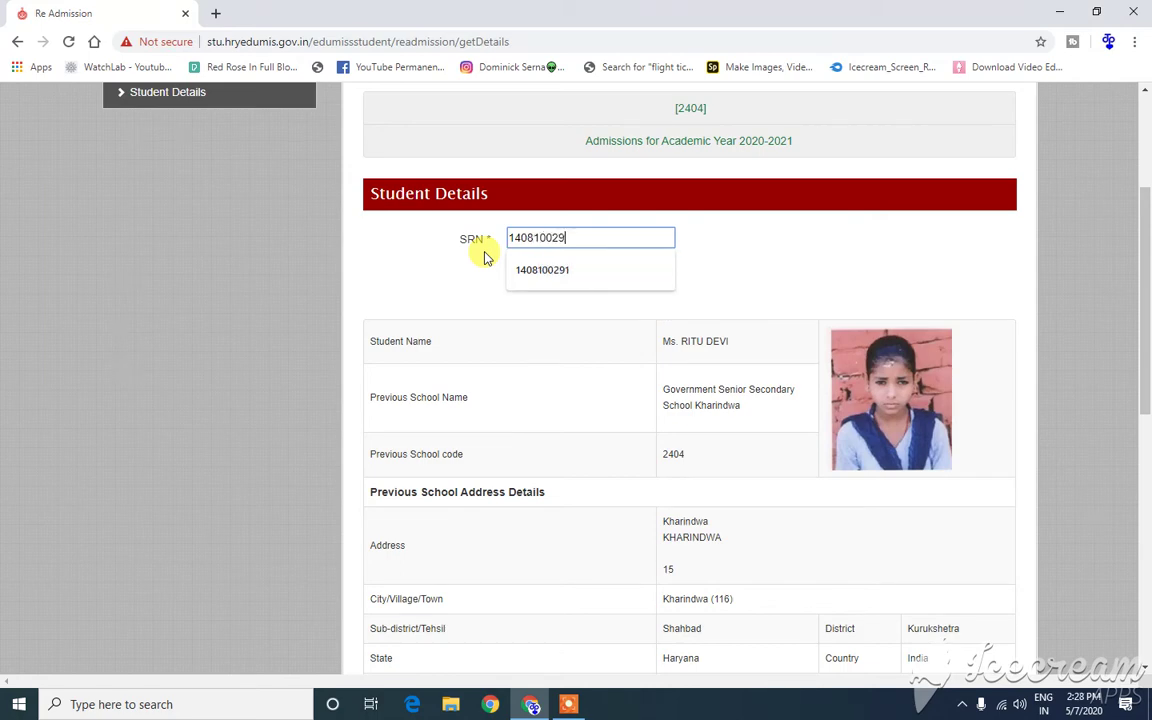
pyautogui.click(527, 273)
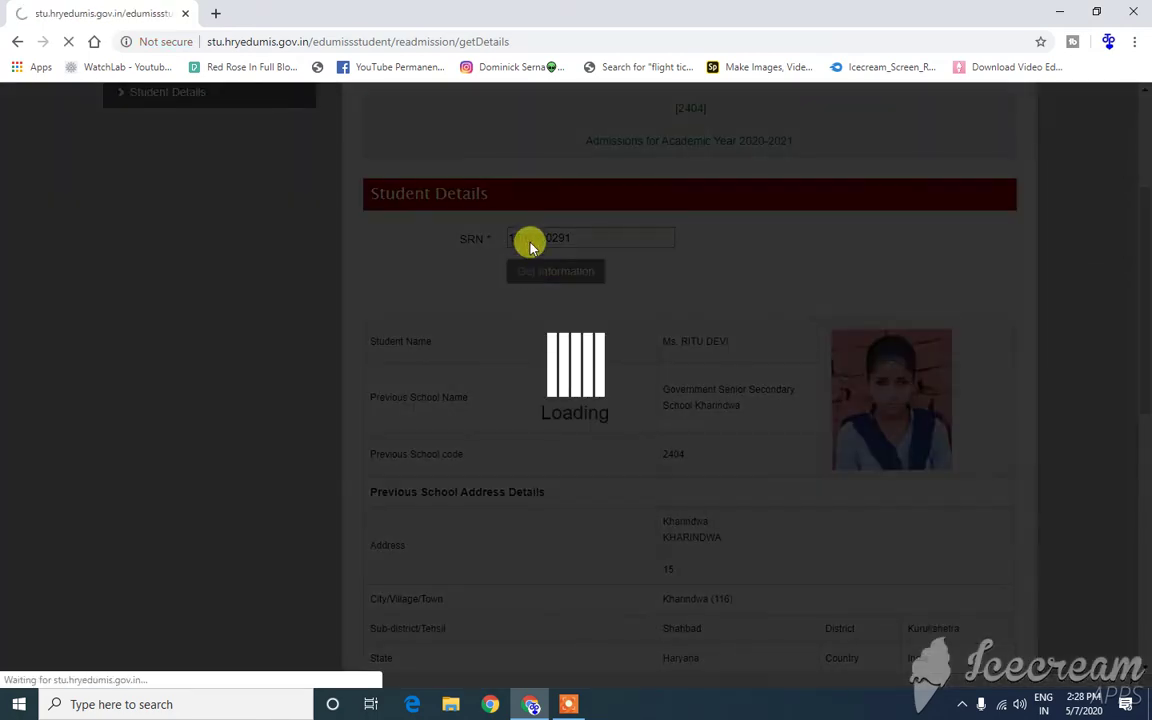